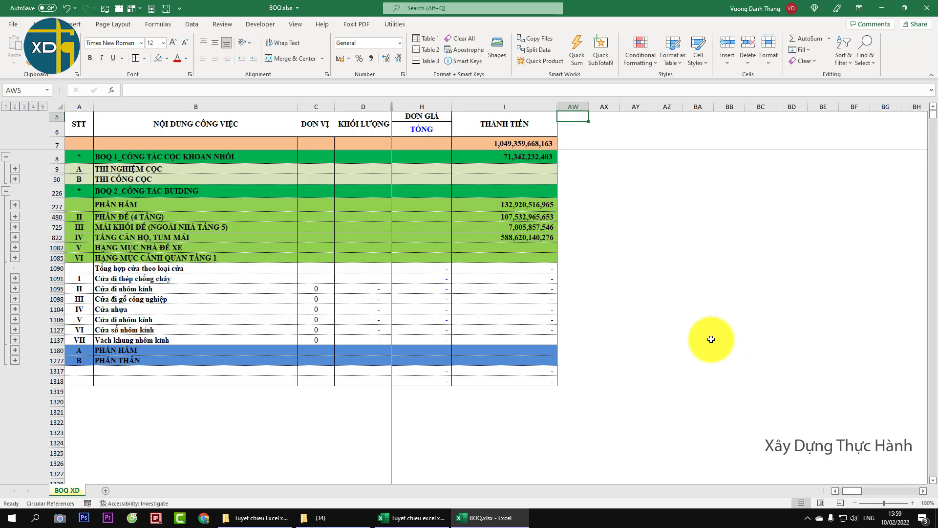
Expand the BOQ outline to show every detail row and scroll to the PHẦN HẦM items
left_click(43, 107)
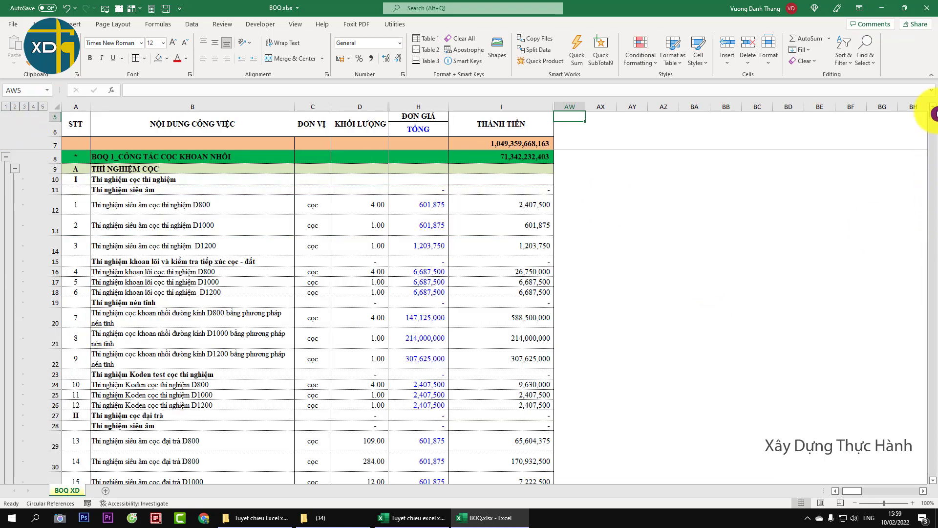
mouse_move(933, 114)
left_mouse_down()
mouse_move(934, 464)
mouse_move(931, 92)
left_mouse_up()
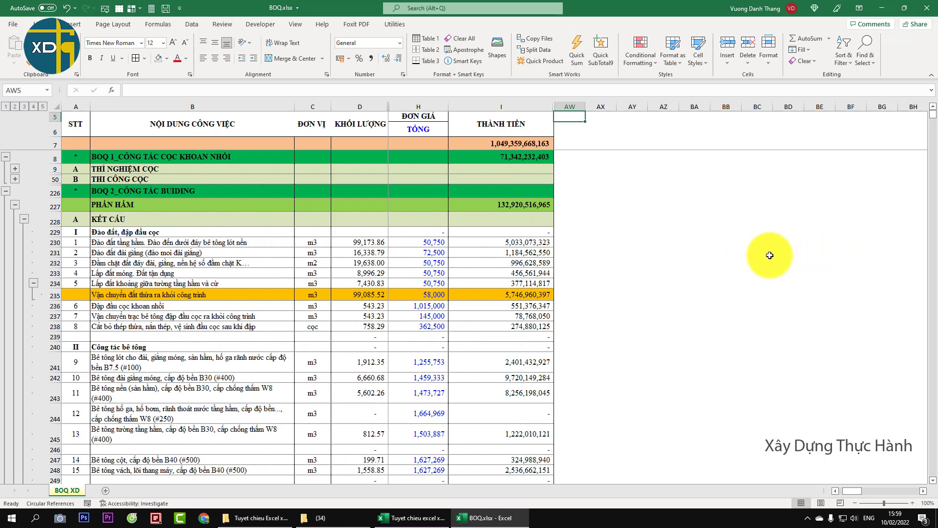
double_click(536, 203)
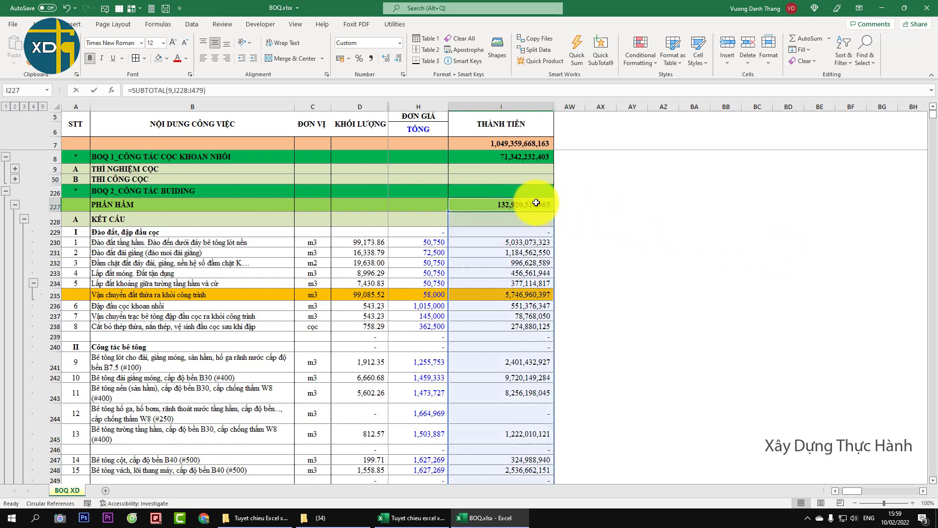
scroll(515, 315, "down", 1)
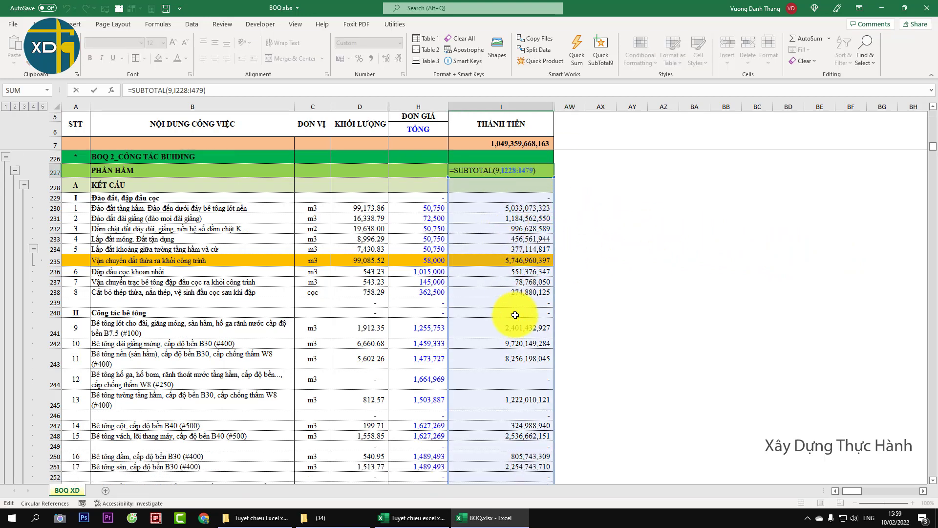
scroll(516, 314, "down", 5)
scroll(513, 329, "up", 10)
double_click(538, 142)
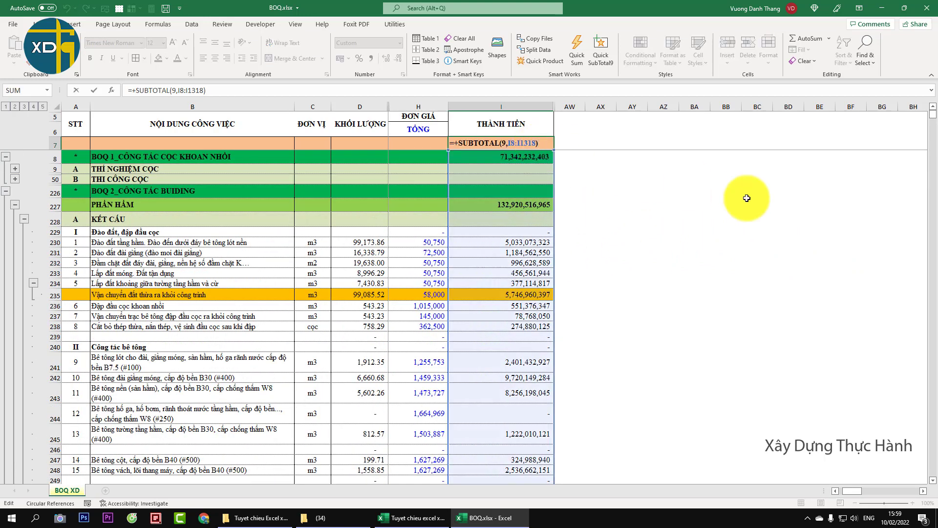
key("Escape")
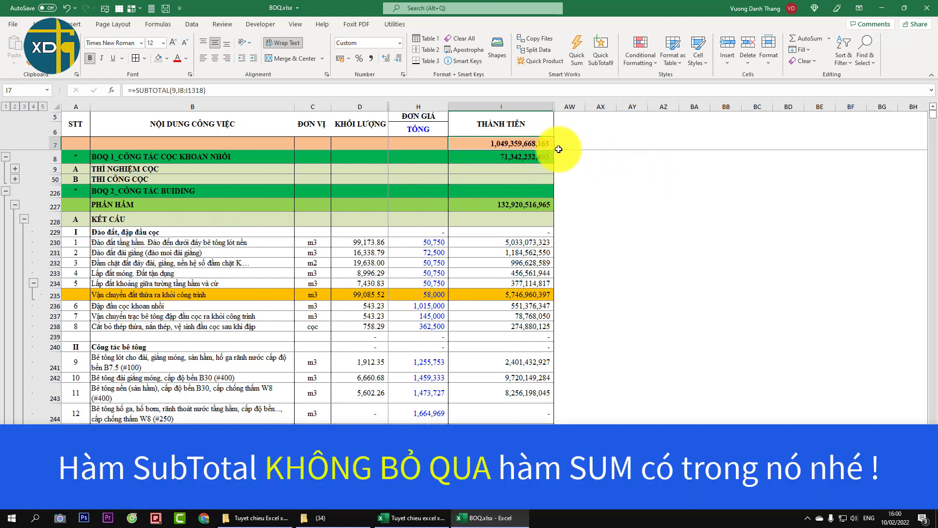
double_click(537, 142)
key("Escape")
left_click(533, 154)
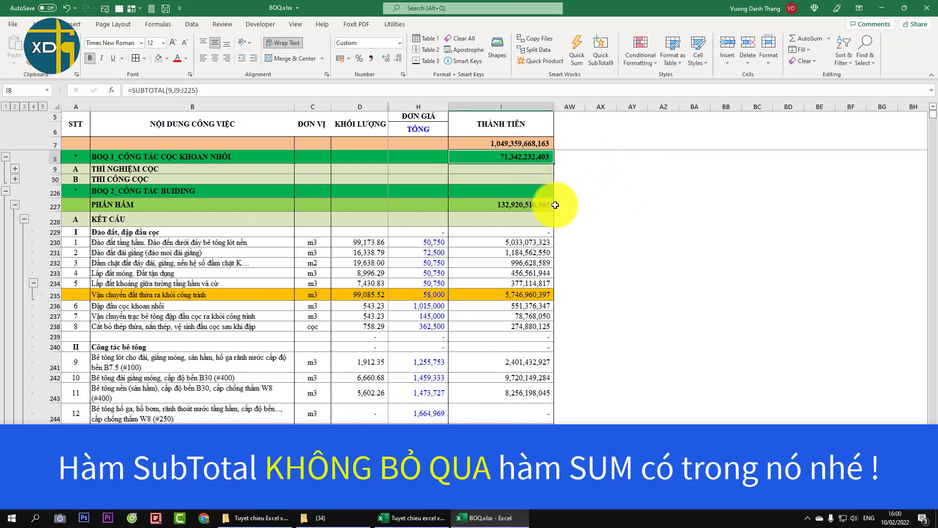
double_click(535, 204)
key("Escape")
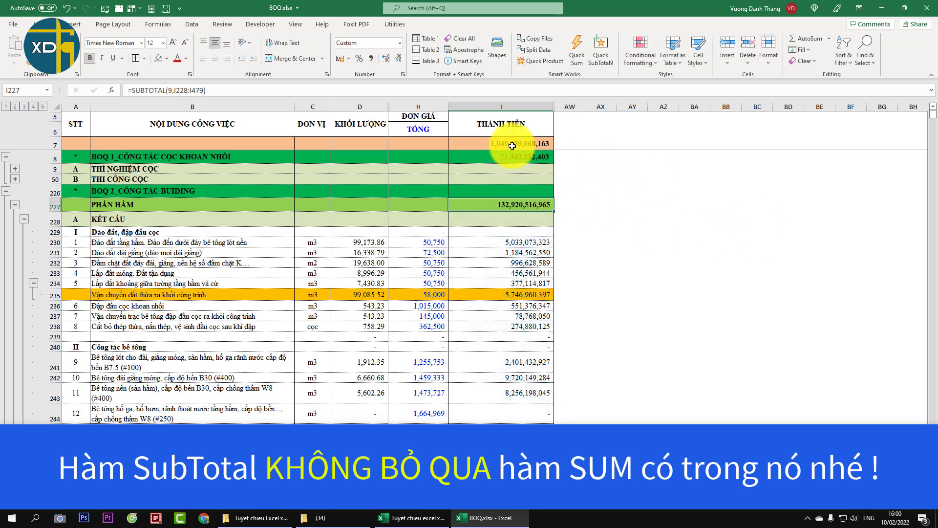
double_click(539, 143)
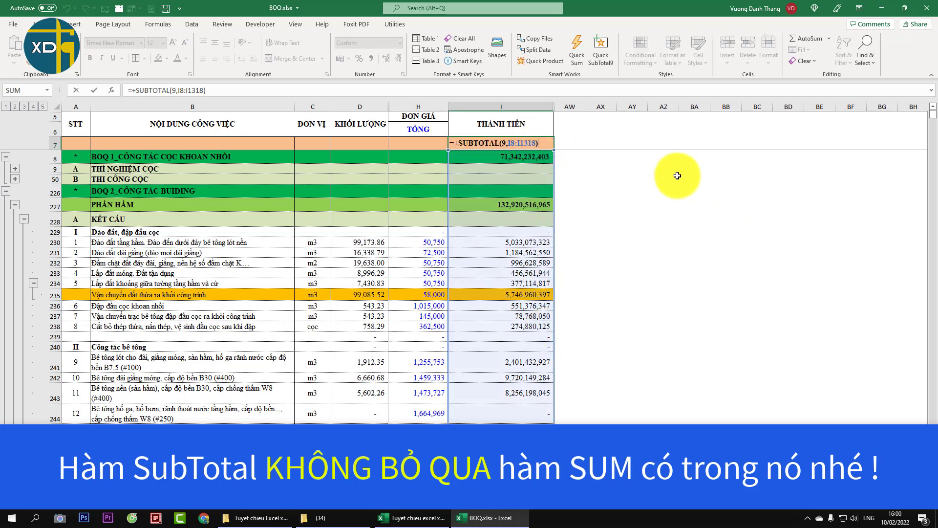
key("Escape")
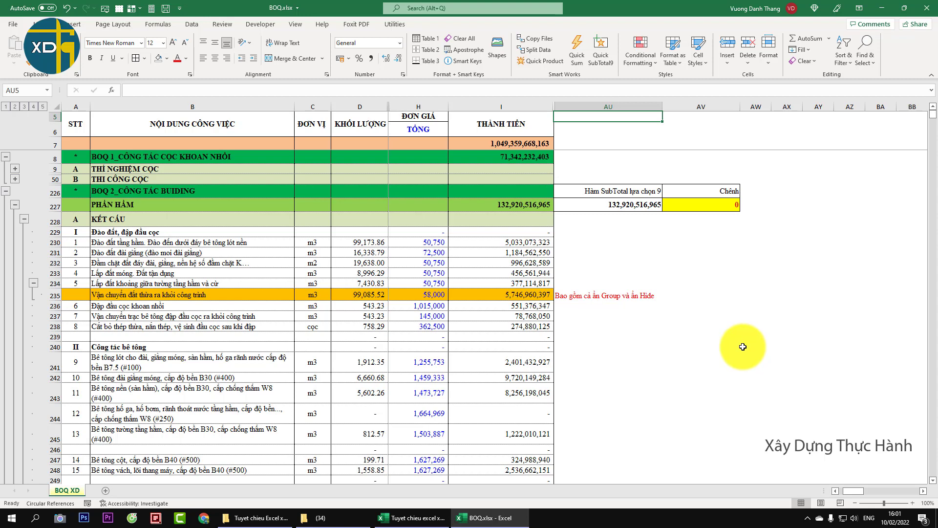
Collapse the group so row 235 is hidden, then hide row 232 as well
left_click(34, 286)
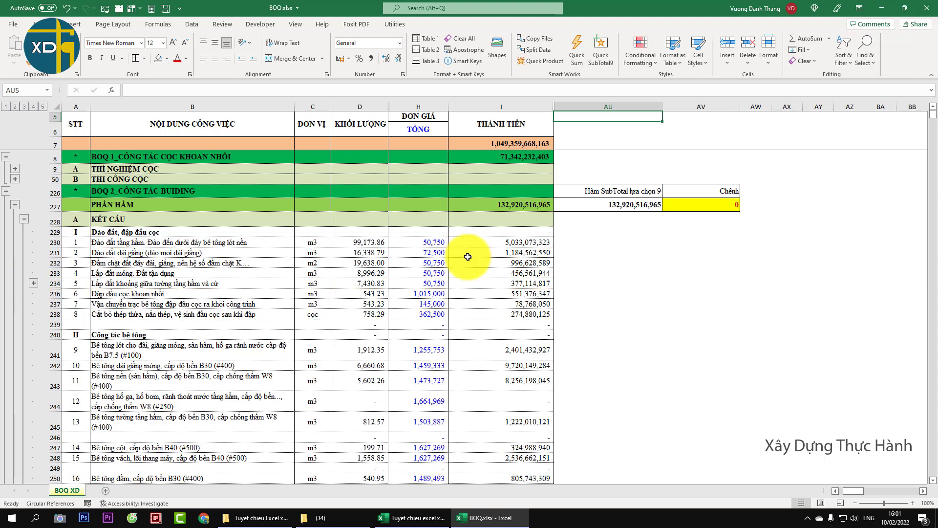
left_click(503, 204)
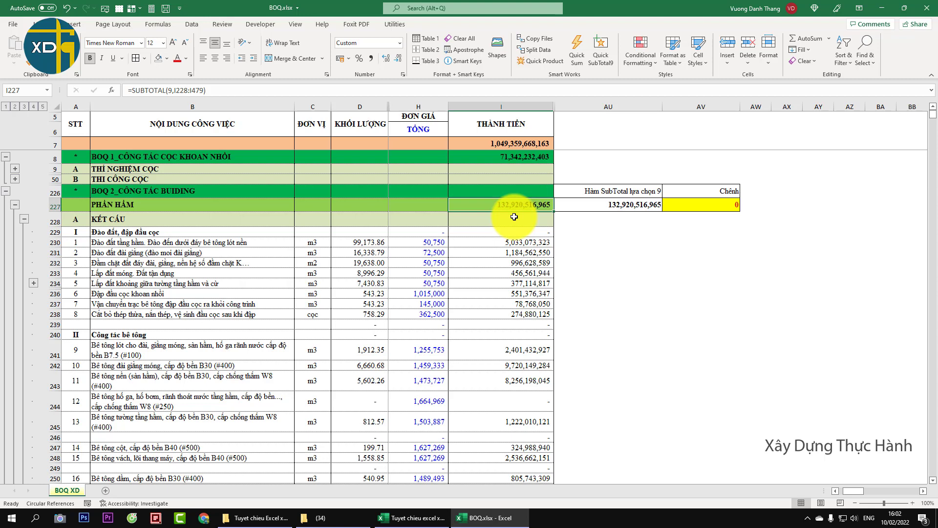
left_click(54, 262)
right_click(55, 263)
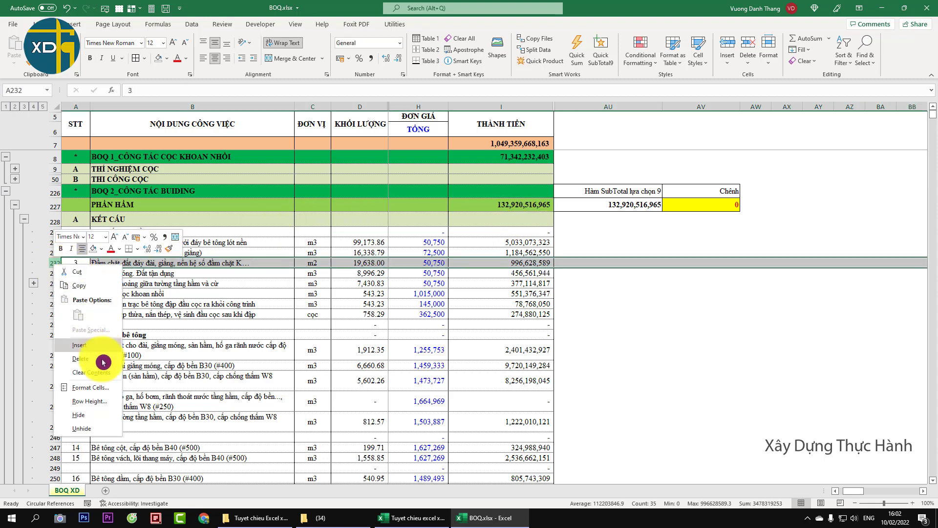
left_click(88, 419)
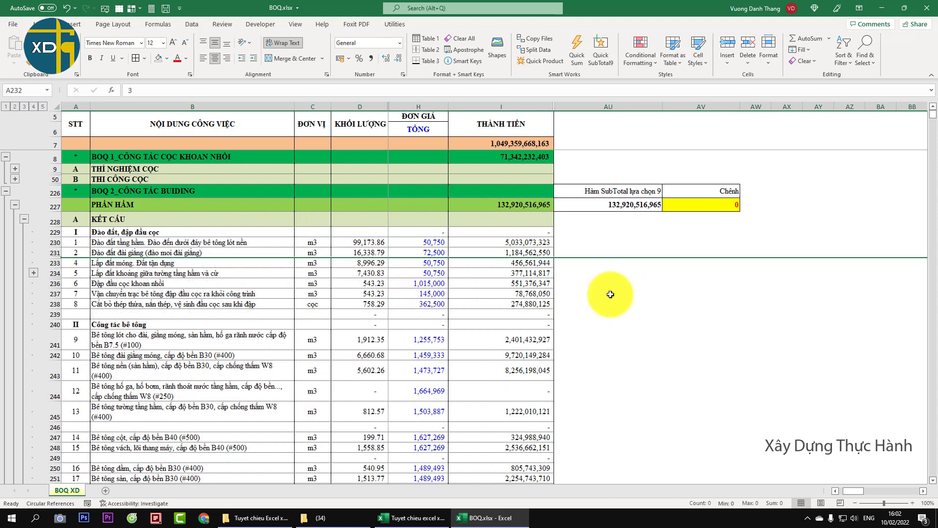
left_click(582, 263)
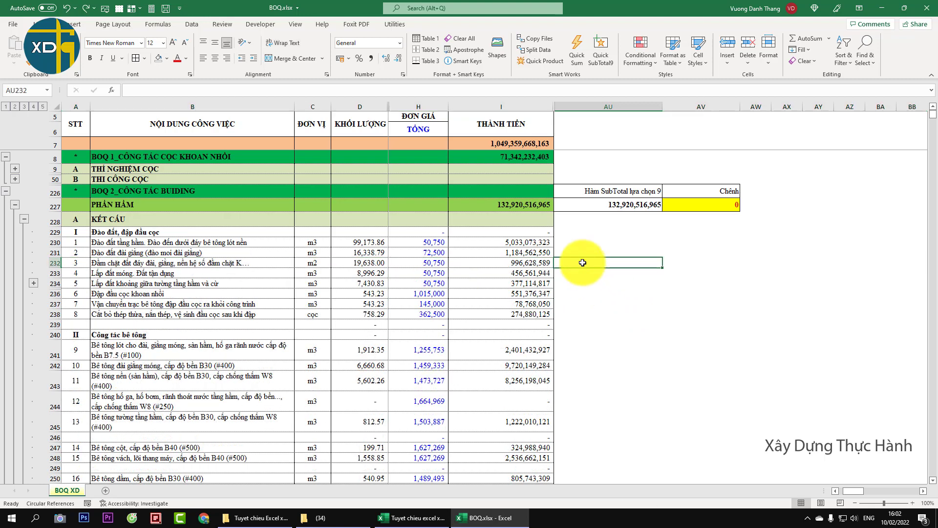
Check the AV227 difference and AU227 option 9 value, then re-expand the group to show row 235
left_click(728, 203)
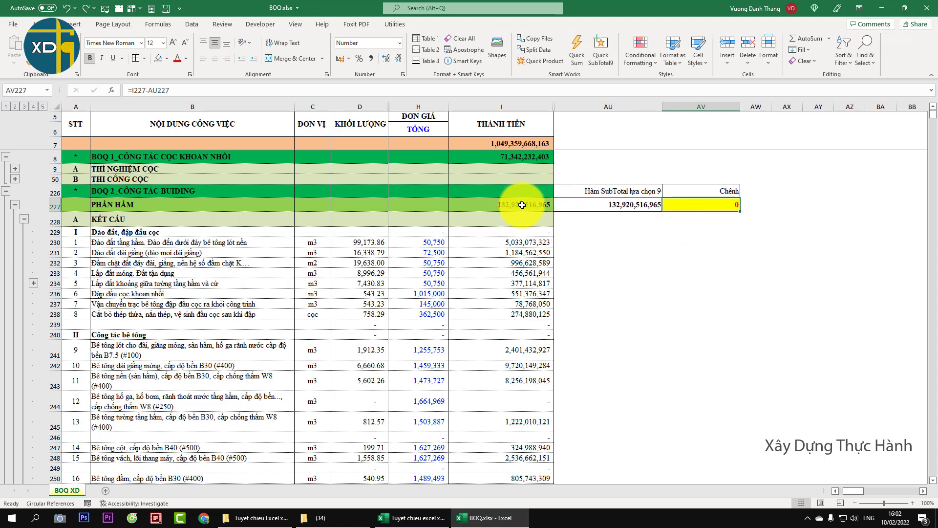
left_click(632, 204)
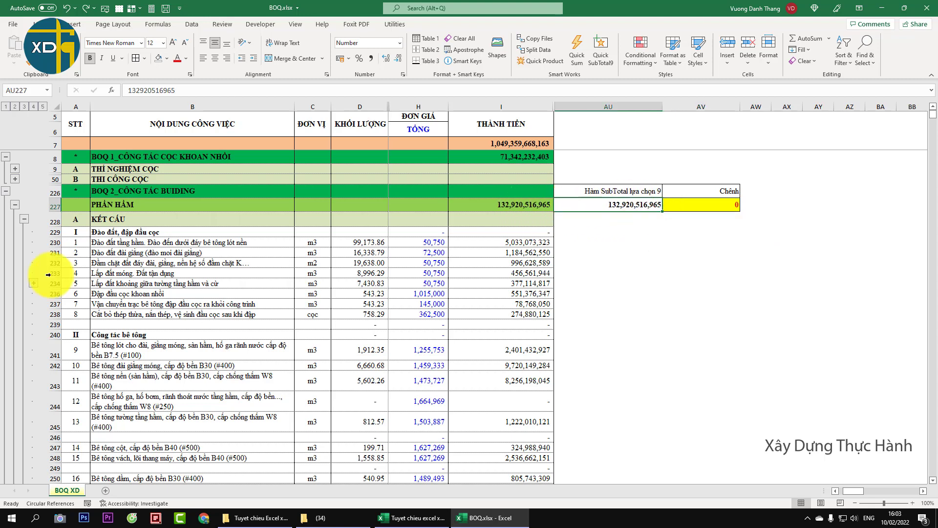
left_click(35, 283)
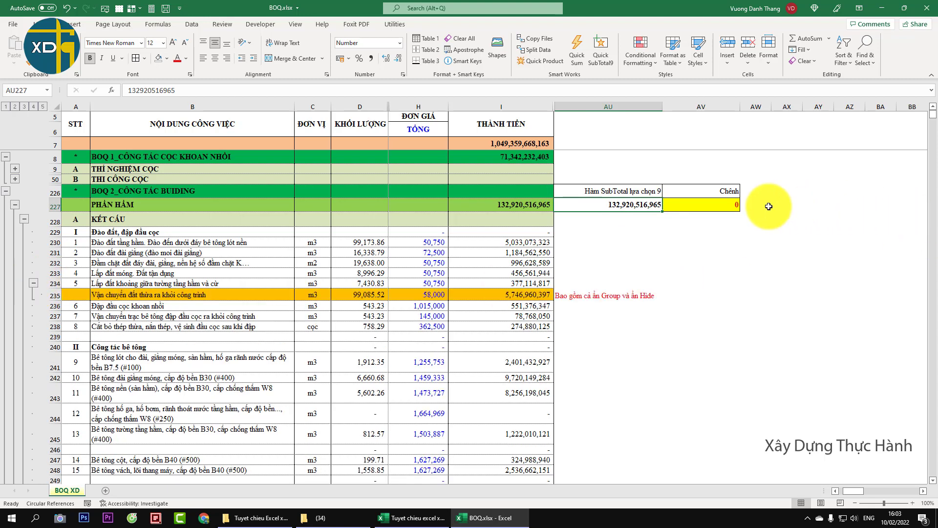
left_click(714, 204)
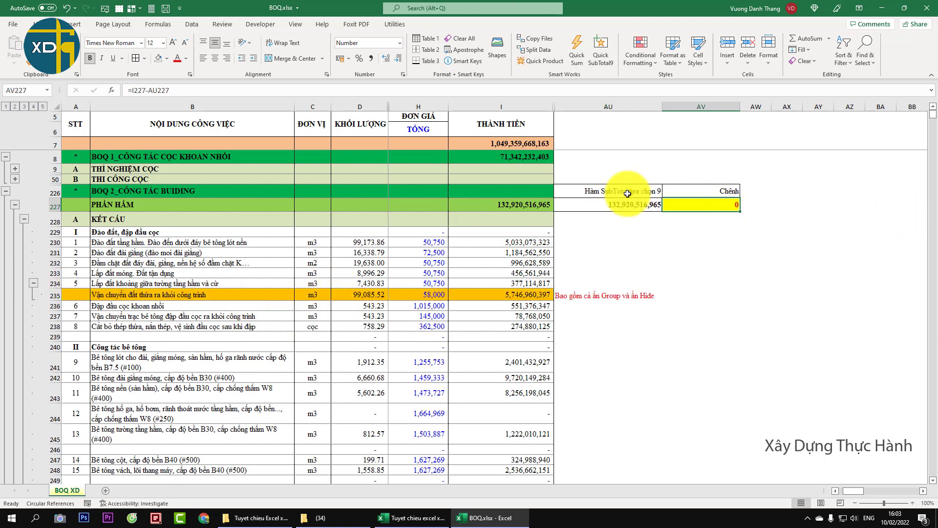
Change I227 to SUBTOTAL(109,…) and collapse row 235, so Chênh reads -5,746,960,397
left_click(505, 205)
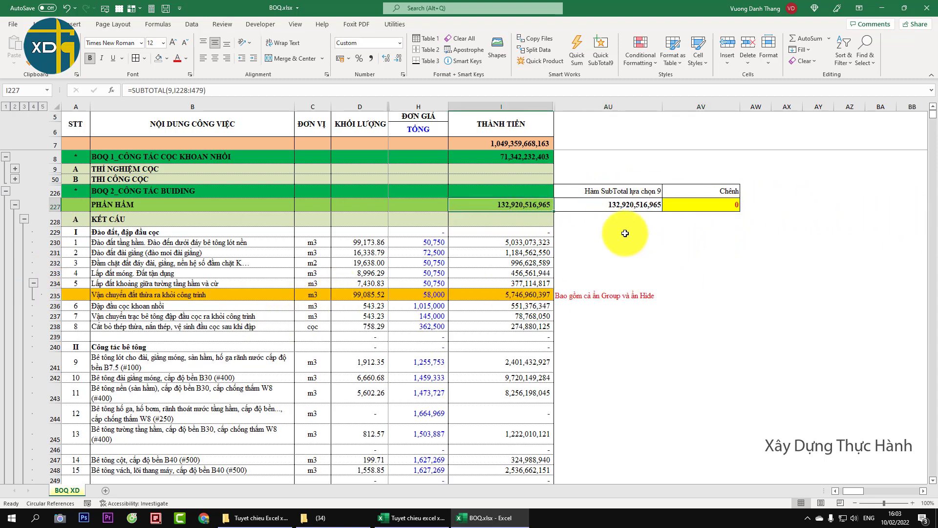
left_click(168, 90)
type("10")
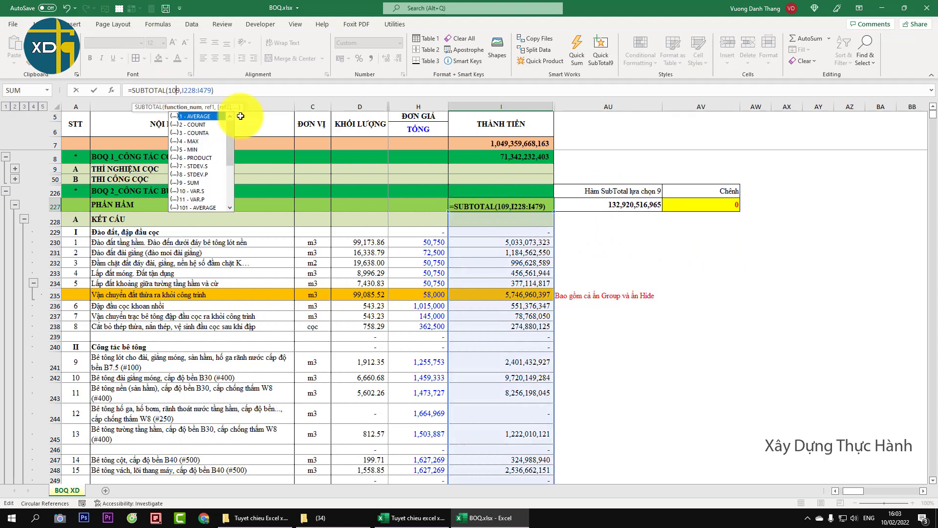
left_click(228, 90)
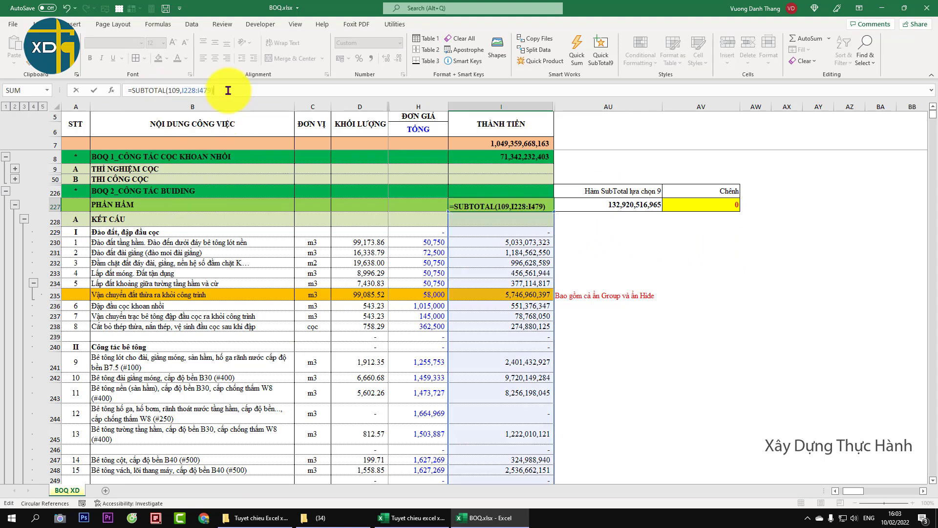
key("Return")
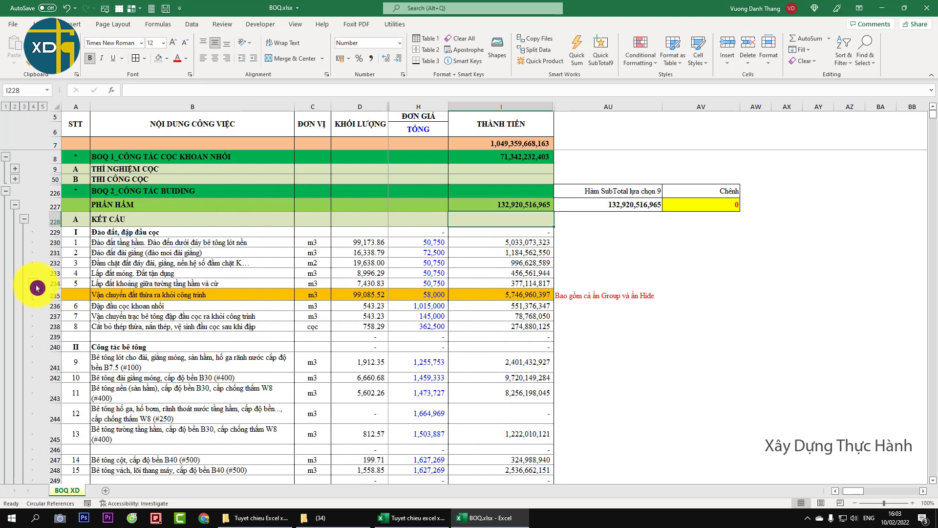
left_click(37, 287)
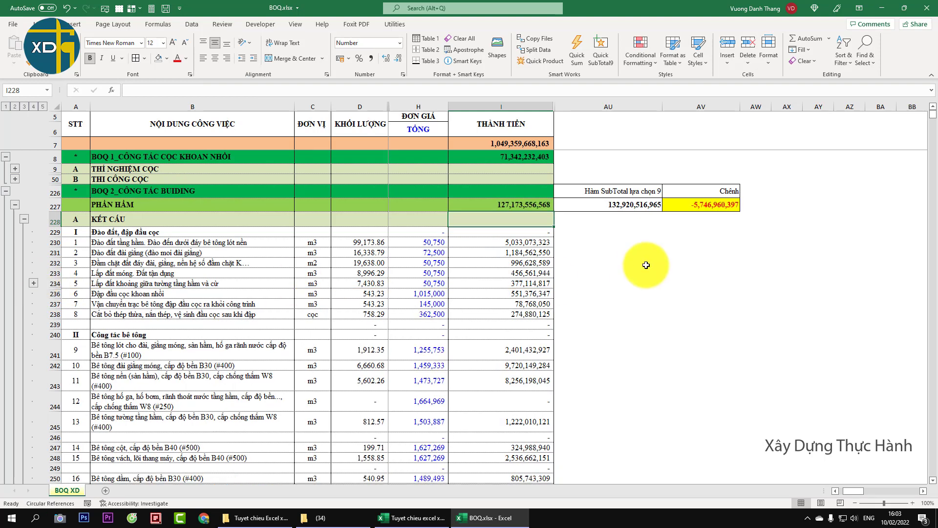
left_click(727, 204)
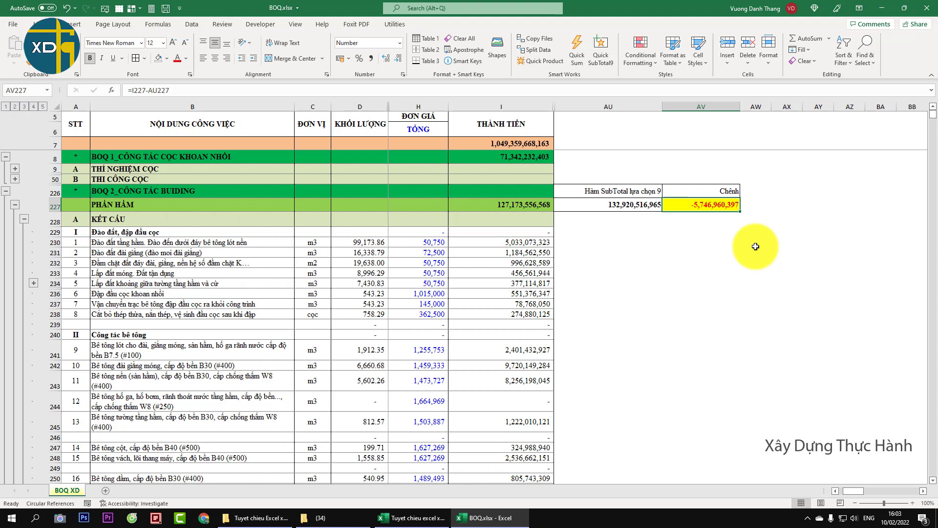
Revert the I227 formula to =SUBTOTAL(9,I228:I479)
left_click(533, 205)
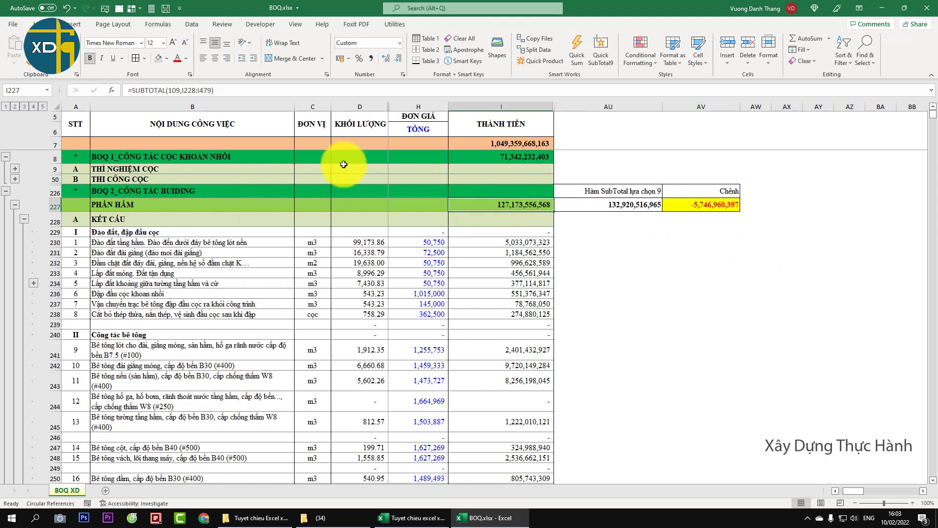
left_click(179, 90)
key("BackSpace")
key("BackSpace")
key("Return")
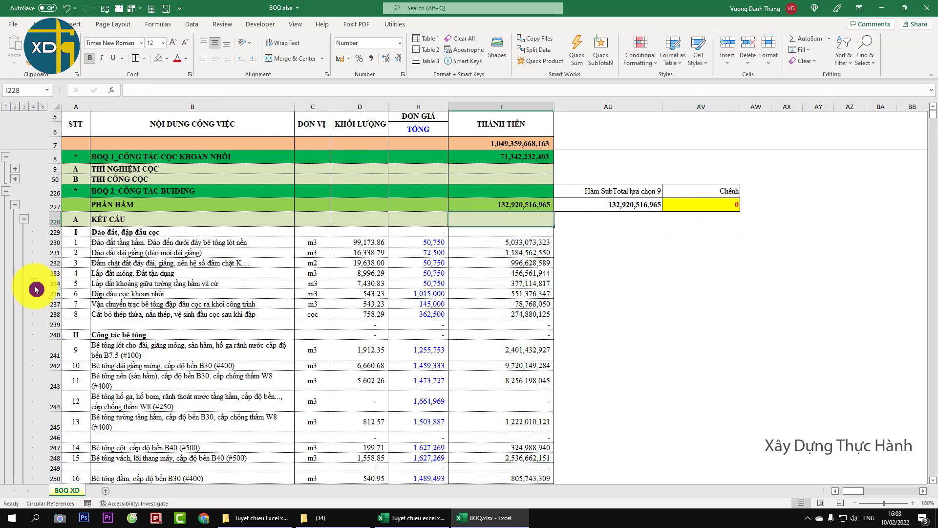
Test hiding row 235 with Ctrl+9 and the outline, inspect I235's formula, then collapse it again
left_click(35, 289)
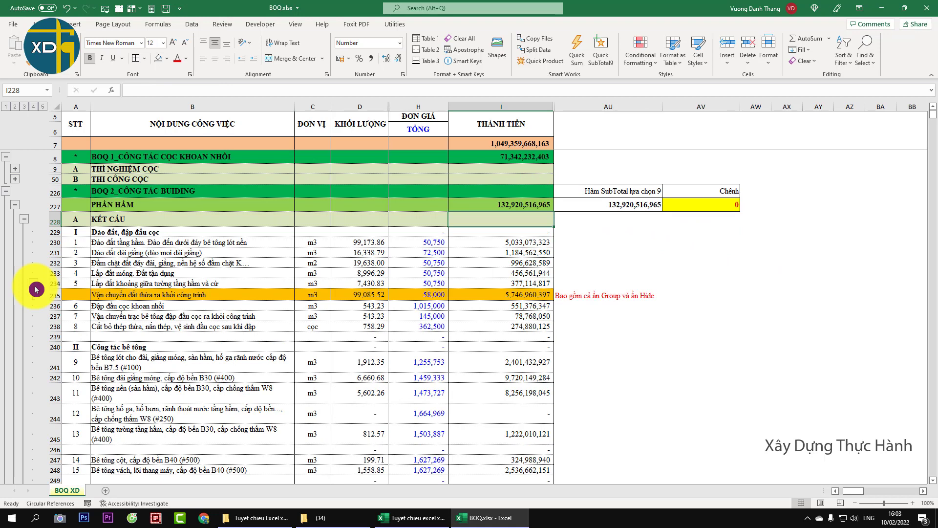
left_click(527, 296)
key("ctrl+9")
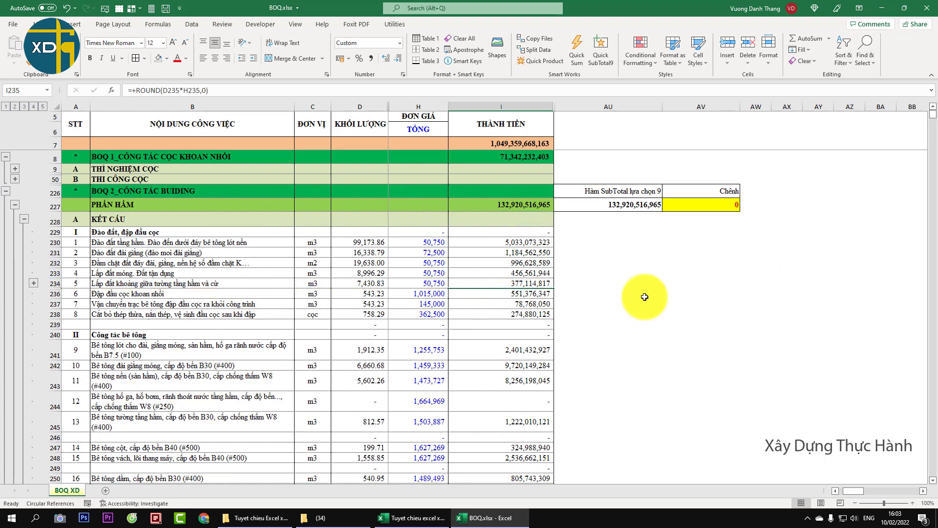
left_click(33, 283)
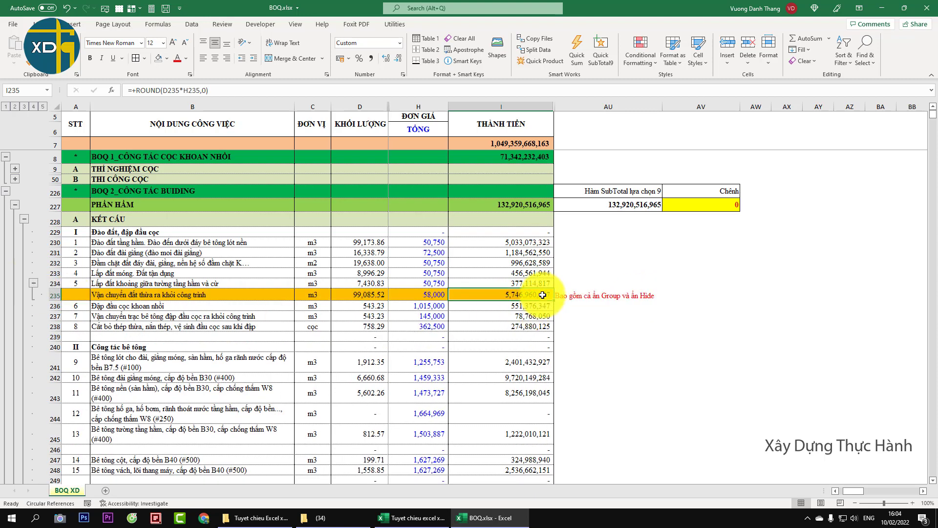
key("F2")
key("Escape")
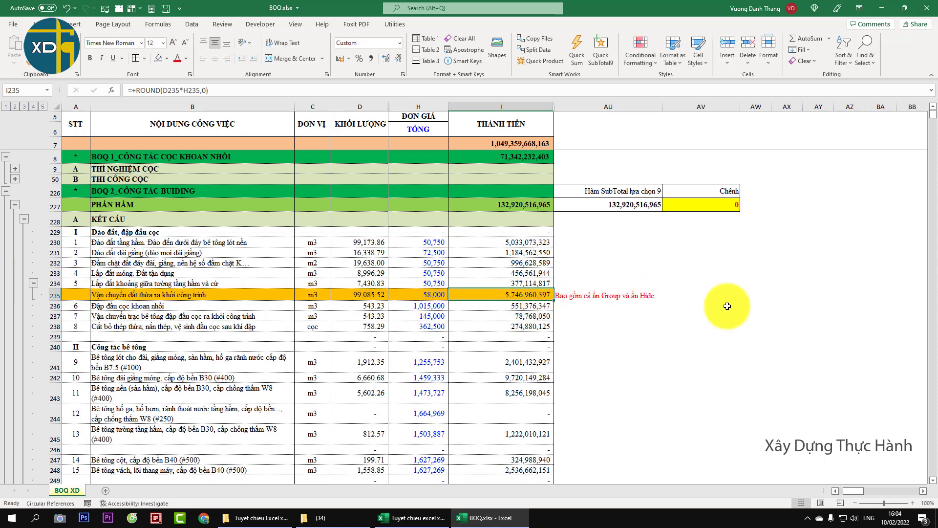
left_click(34, 283)
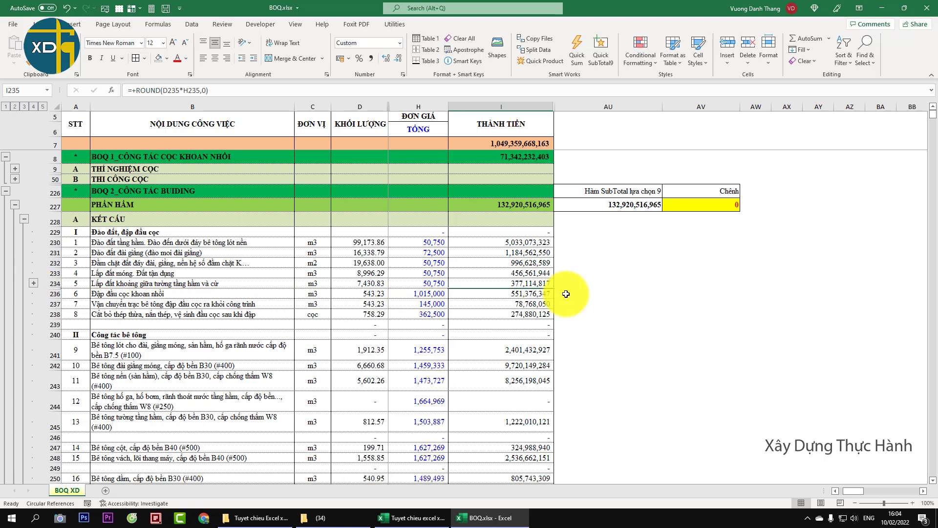
left_click(532, 203)
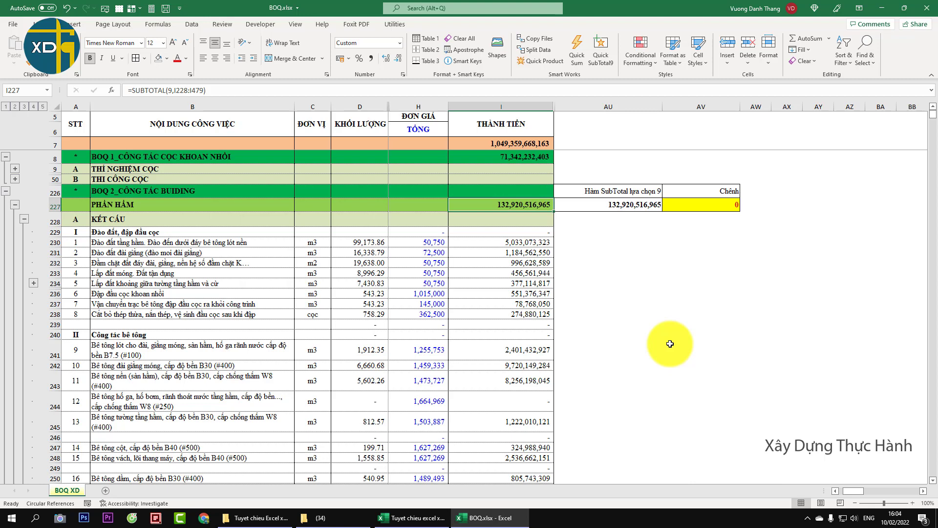
Unhide row 235 via the outline, check its red note, and return to the I227 total
left_click_drag(79, 242, 501, 365)
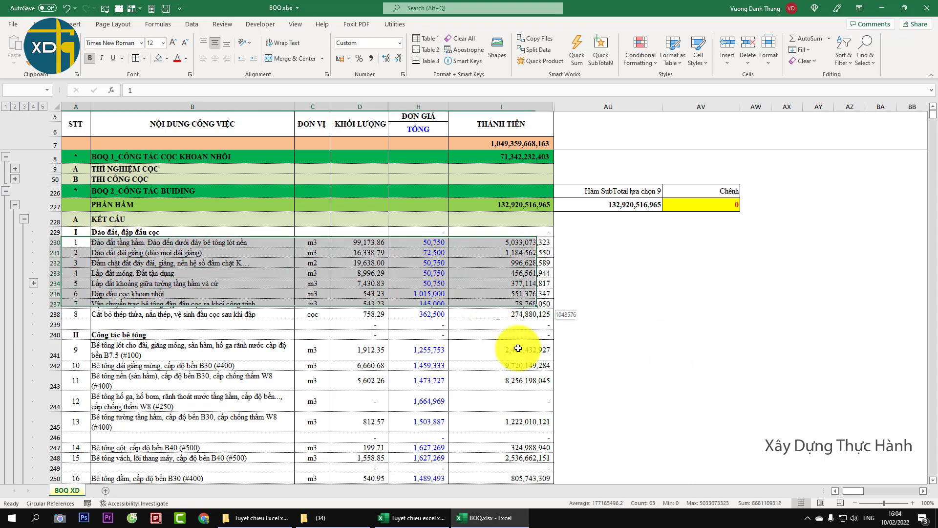
left_click(608, 283)
left_click(34, 283)
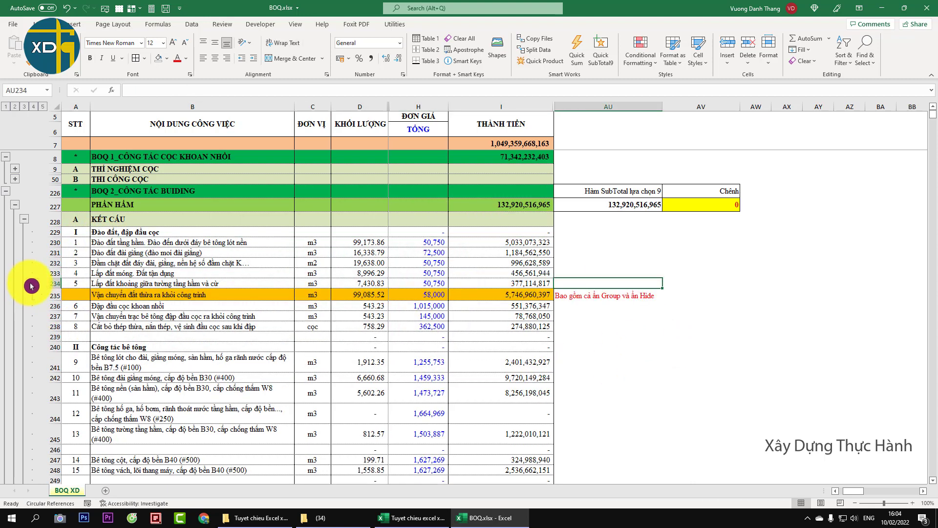
left_click(612, 291)
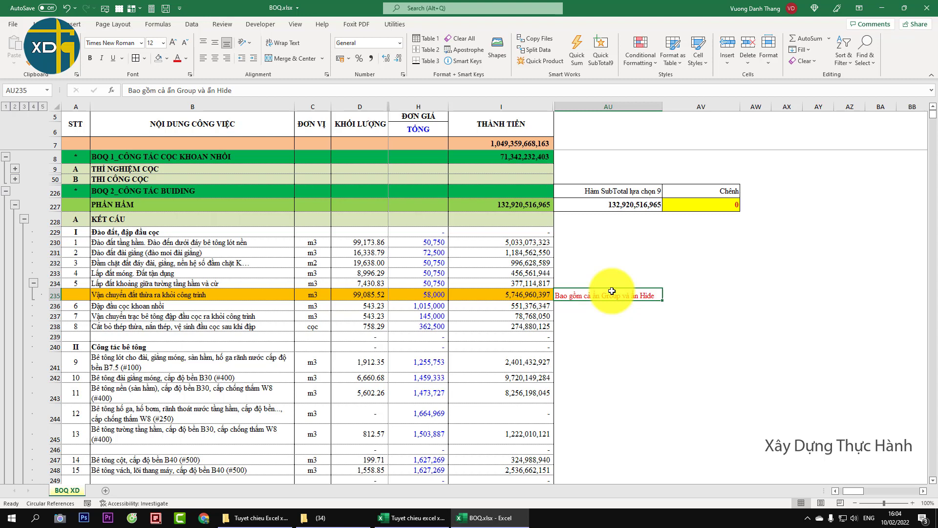
key("ctrl+z")
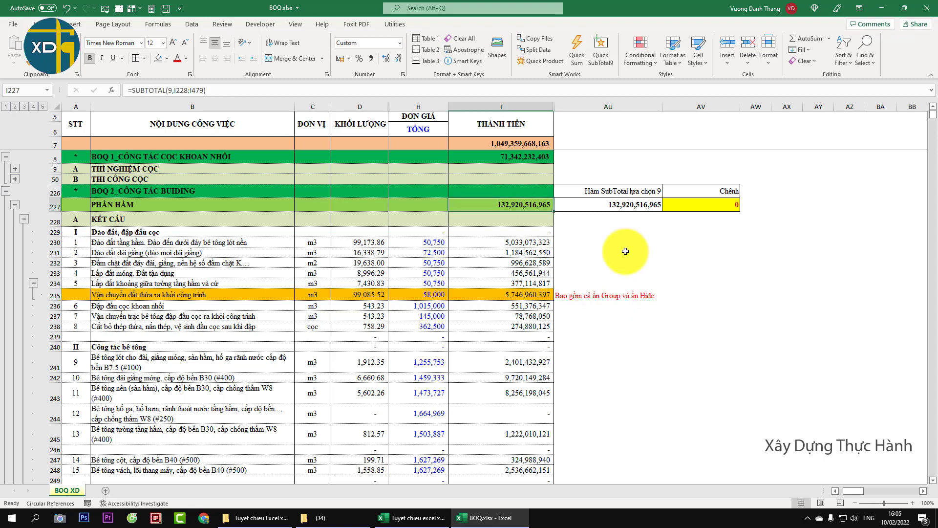